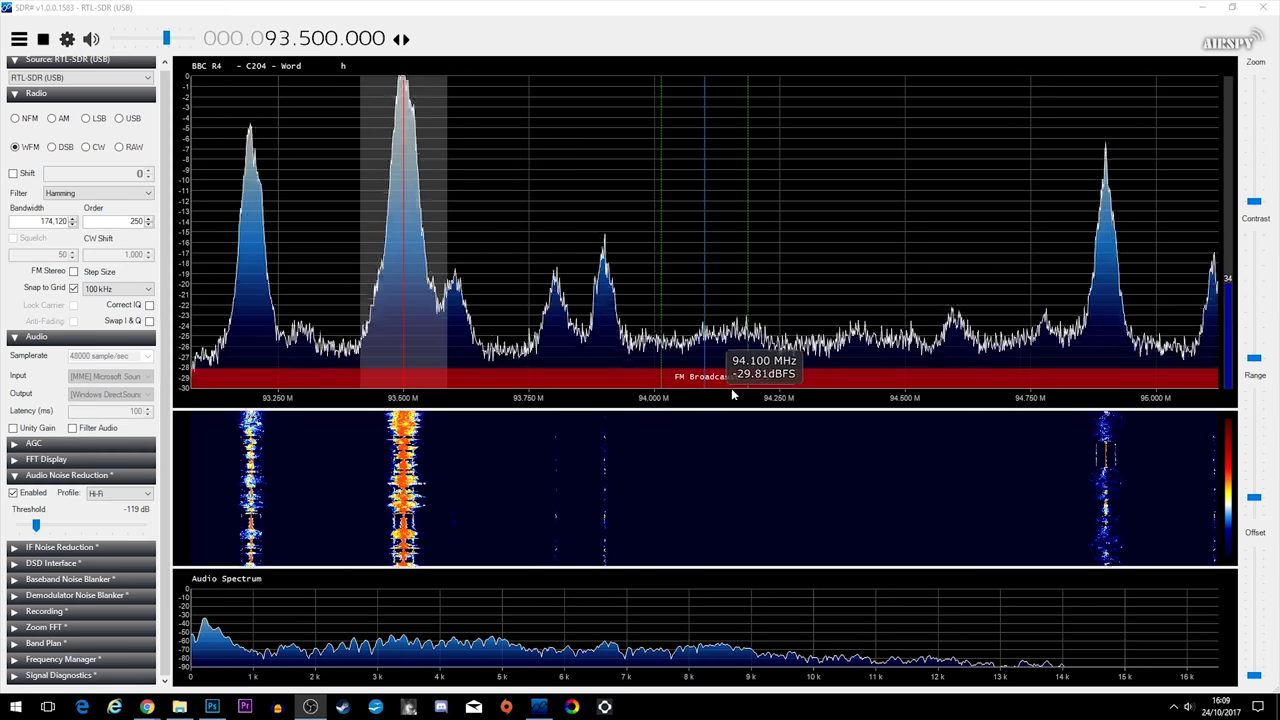
Tune up the FM broadcast band from 93.5 MHz and select the strong station at 95.8 MHz
{"action": "scroll", "coordinate": [730, 390], "scroll_direction": "up", "scroll_amount": 8}
{"action": "scroll", "coordinate": [663, 404], "scroll_direction": "up", "scroll_amount": 4}
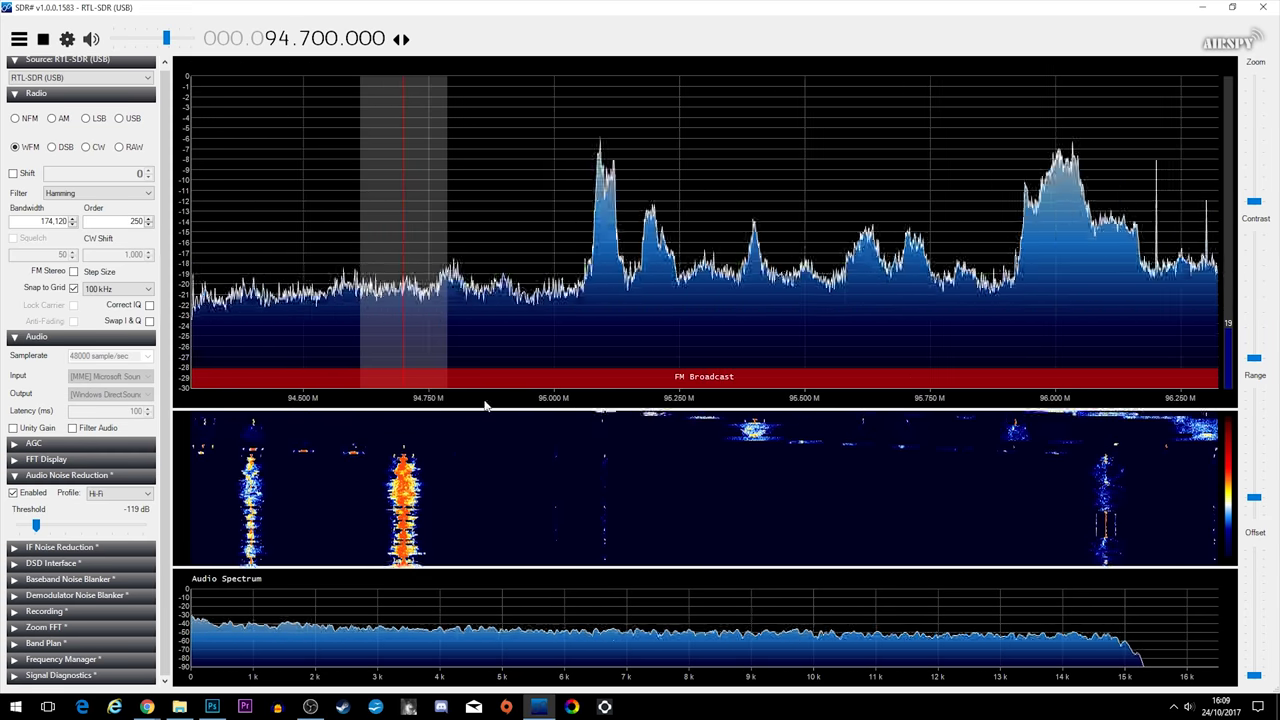
{"action": "scroll", "coordinate": [709, 400], "scroll_direction": "up", "scroll_amount": 5}
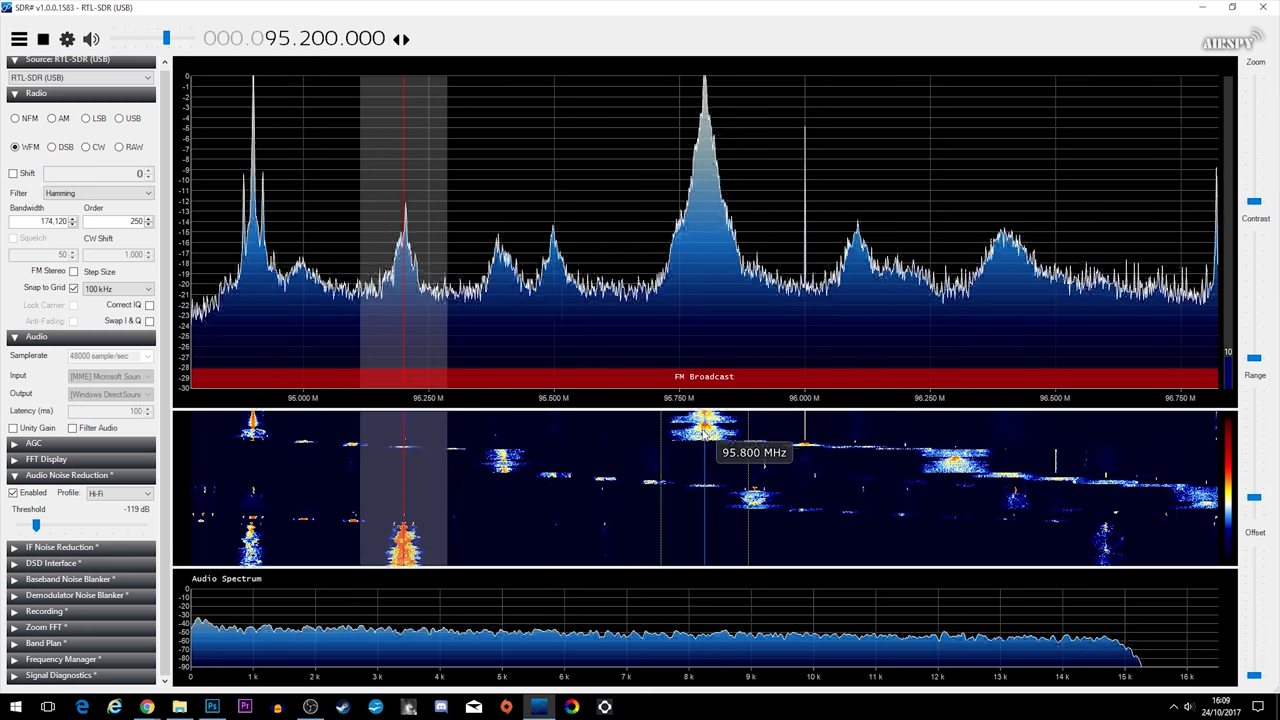
{"action": "left_click", "coordinate": [697, 412]}
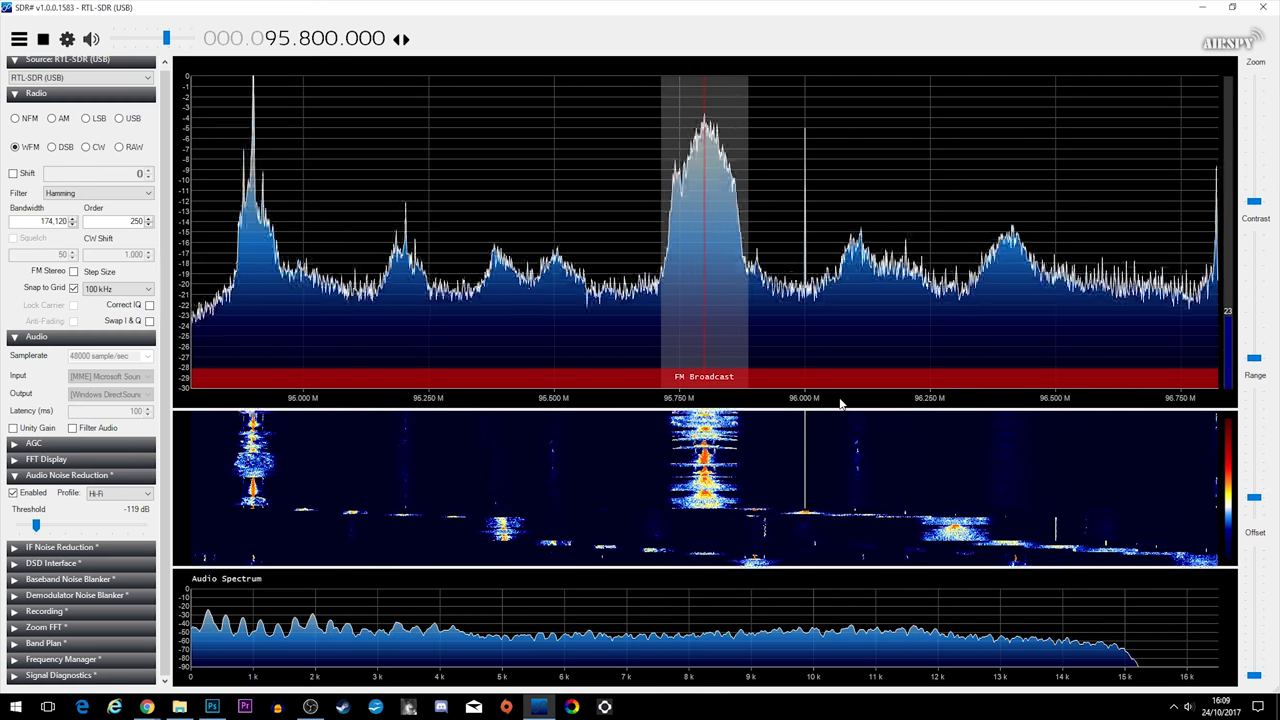
Tune further up the FM band past 97.3 MHz, then select the station at 98.5 MHz
{"action": "scroll", "coordinate": [523, 403], "scroll_direction": "up", "scroll_amount": 11}
{"action": "scroll", "coordinate": [636, 401], "scroll_direction": "up", "scroll_amount": 4}
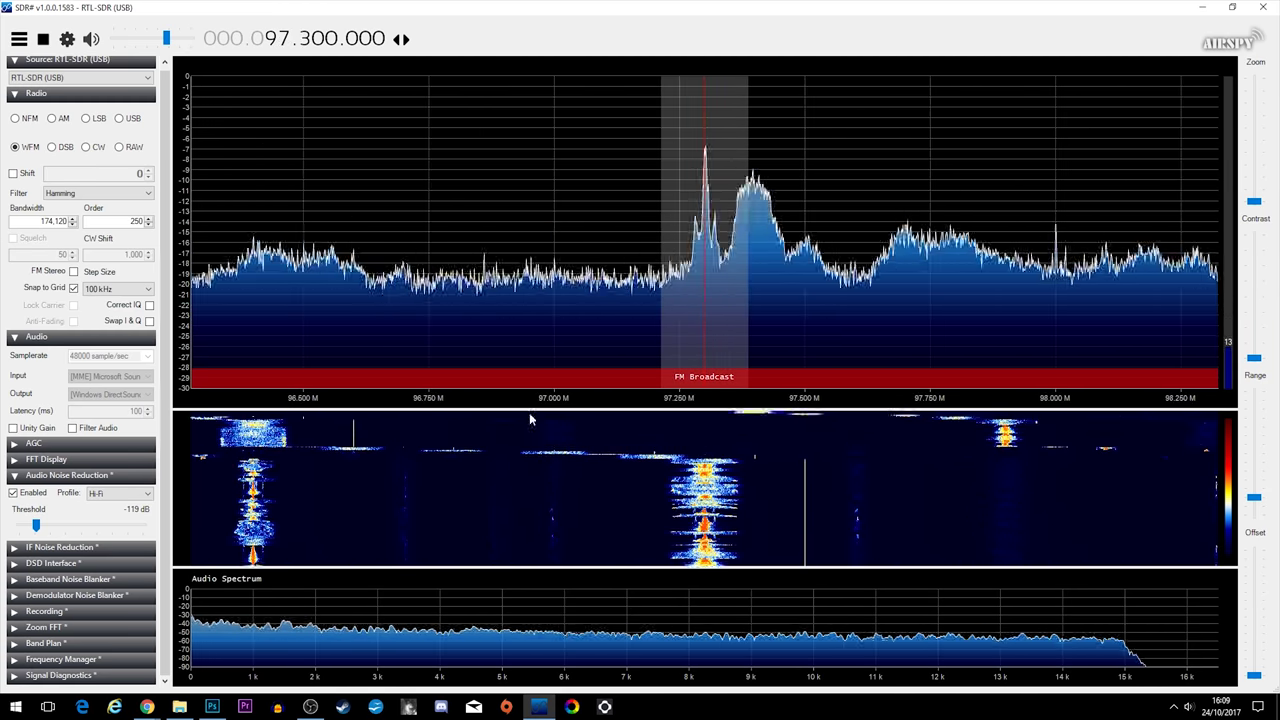
{"action": "scroll", "coordinate": [858, 401], "scroll_direction": "up", "scroll_amount": 13}
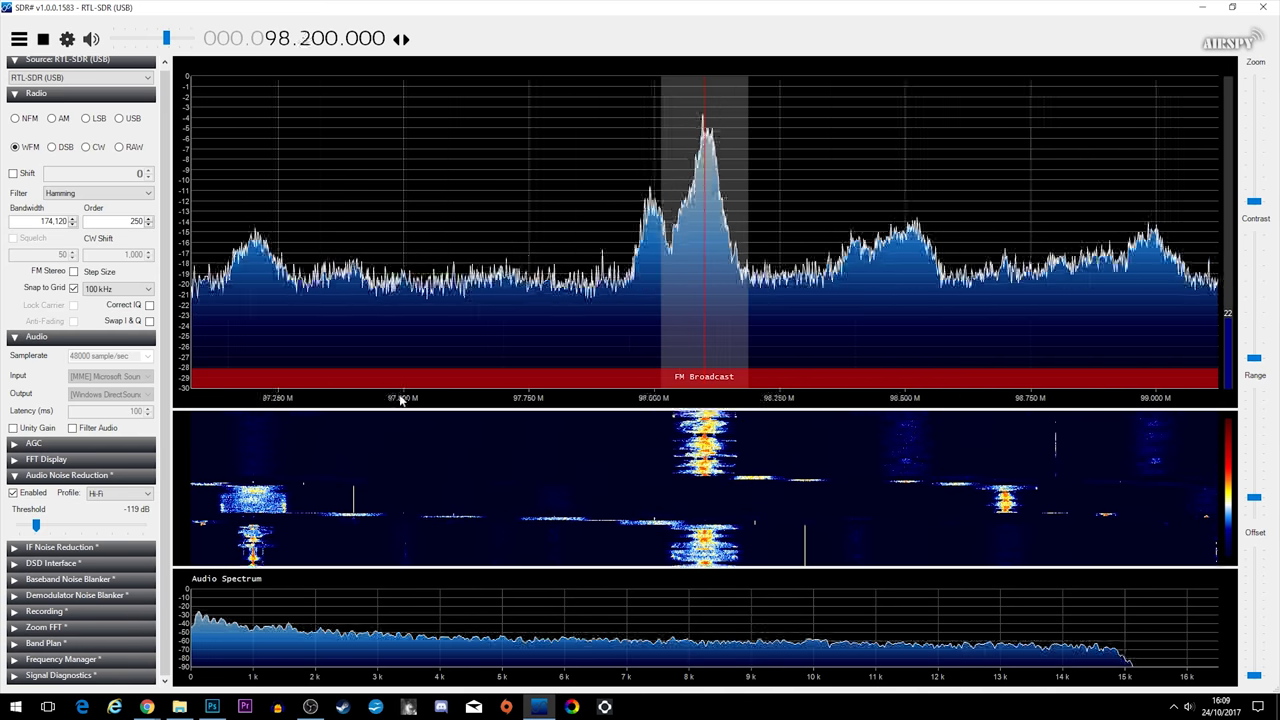
{"action": "left_click", "coordinate": [655, 440]}
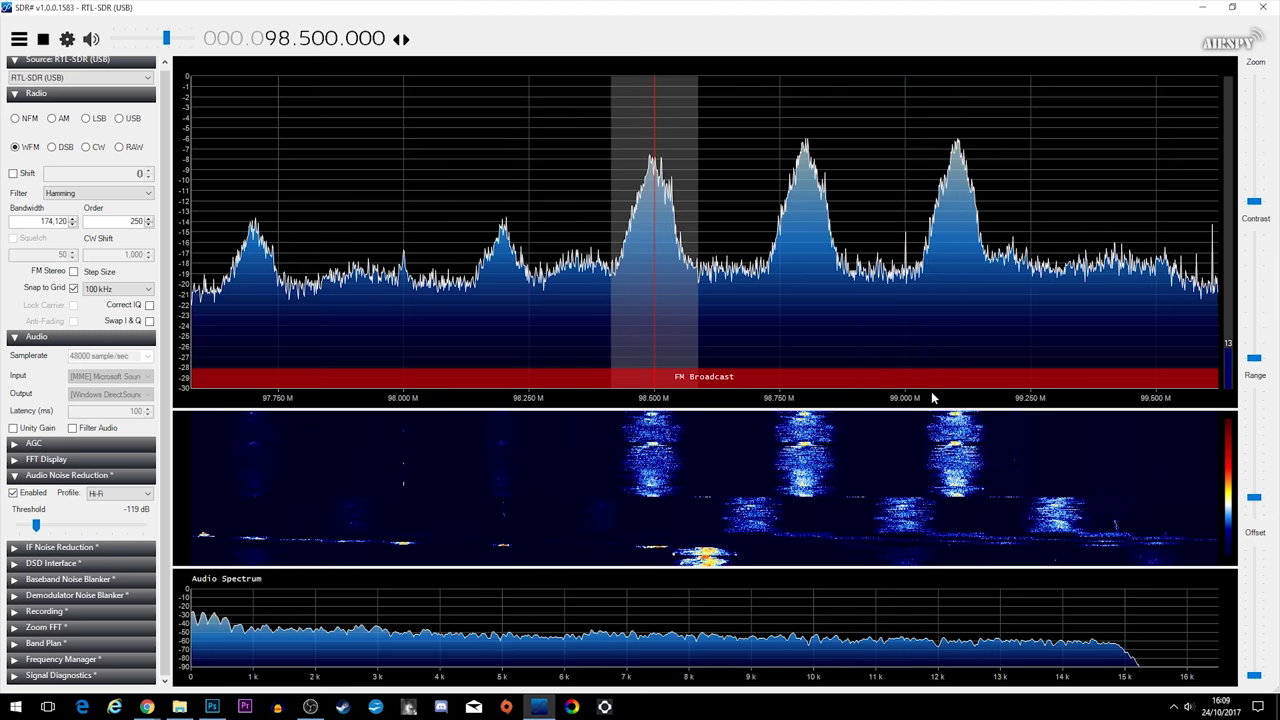
Tune up the FM band past 100.3 MHz and settle on the strong station at 100.9 MHz
{"action": "scroll", "coordinate": [931, 397], "scroll_direction": "up", "scroll_amount": 13}
{"action": "left_click", "coordinate": [903, 447]}
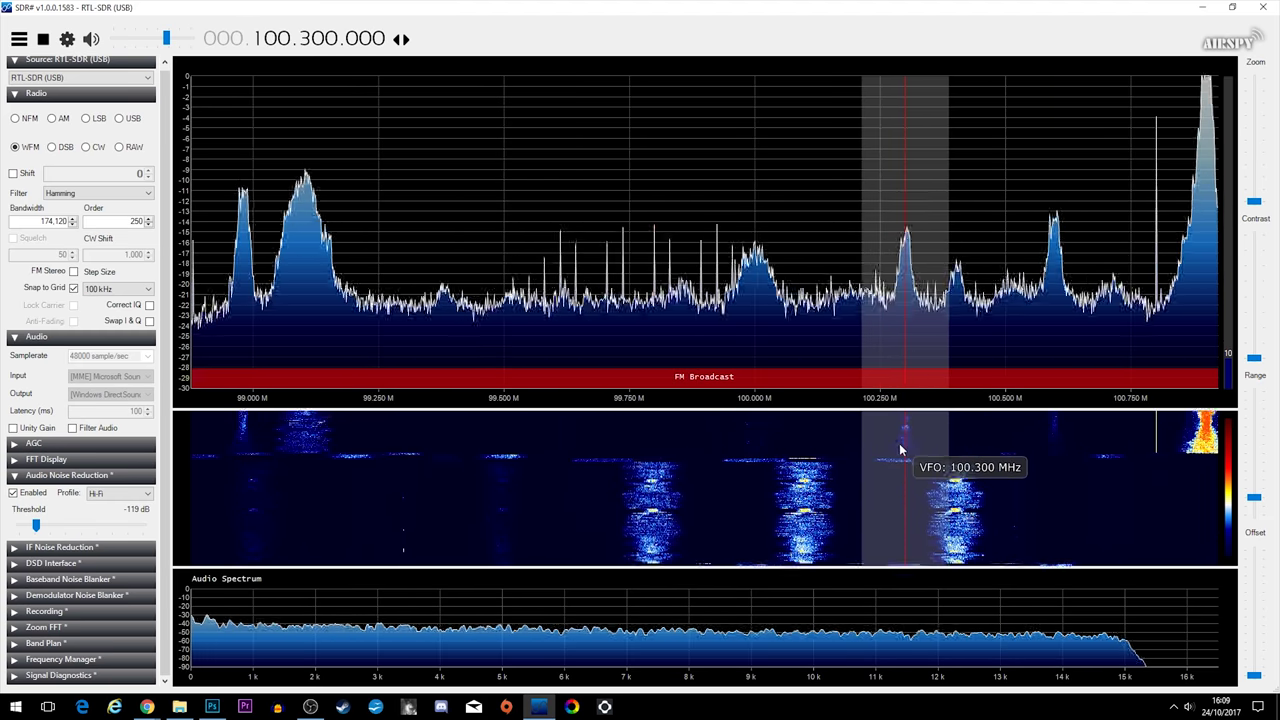
{"action": "scroll", "coordinate": [960, 403], "scroll_direction": "up", "scroll_amount": 9}
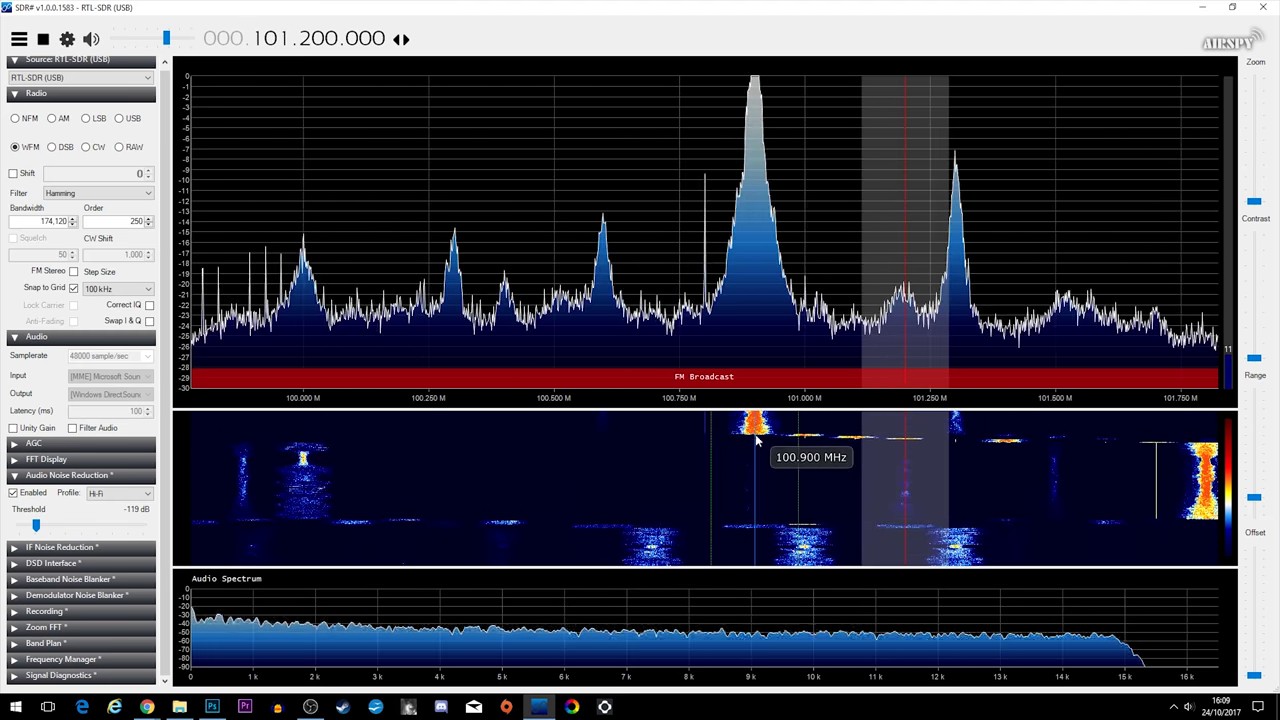
{"action": "left_click", "coordinate": [788, 426]}
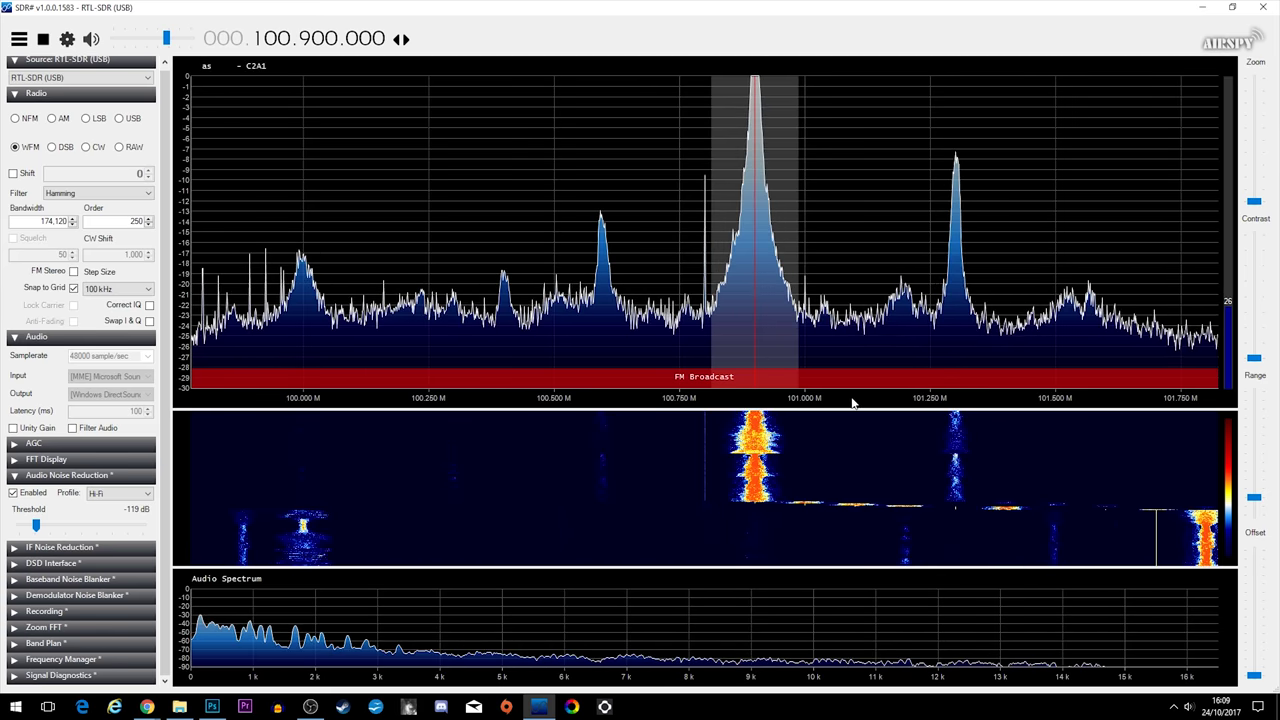
Scan the upper FM broadcast band through 102.7, 103.5 and 104.2 MHz for further stations
{"action": "left_click_drag", "start_coordinate": [843, 403], "coordinate": [451, 396]}
{"action": "scroll", "coordinate": [755, 388], "scroll_direction": "up", "scroll_amount": 10}
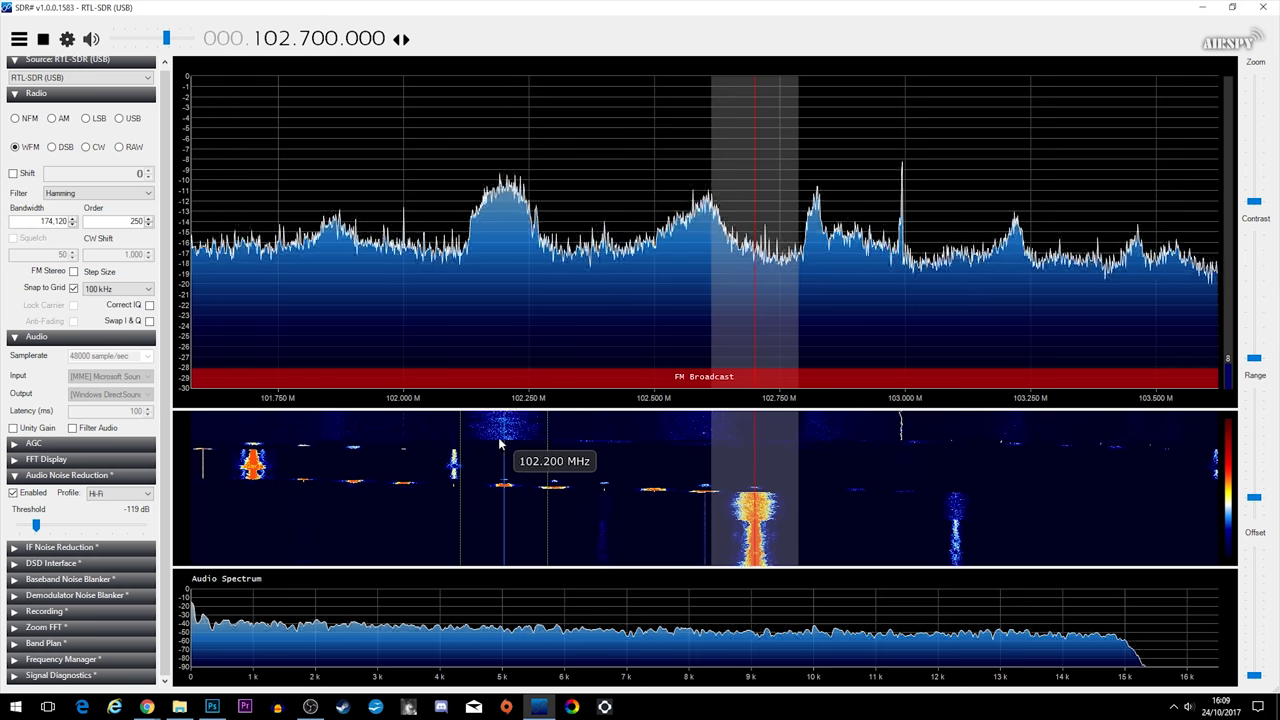
{"action": "left_click_drag", "start_coordinate": [830, 399], "coordinate": [476, 410]}
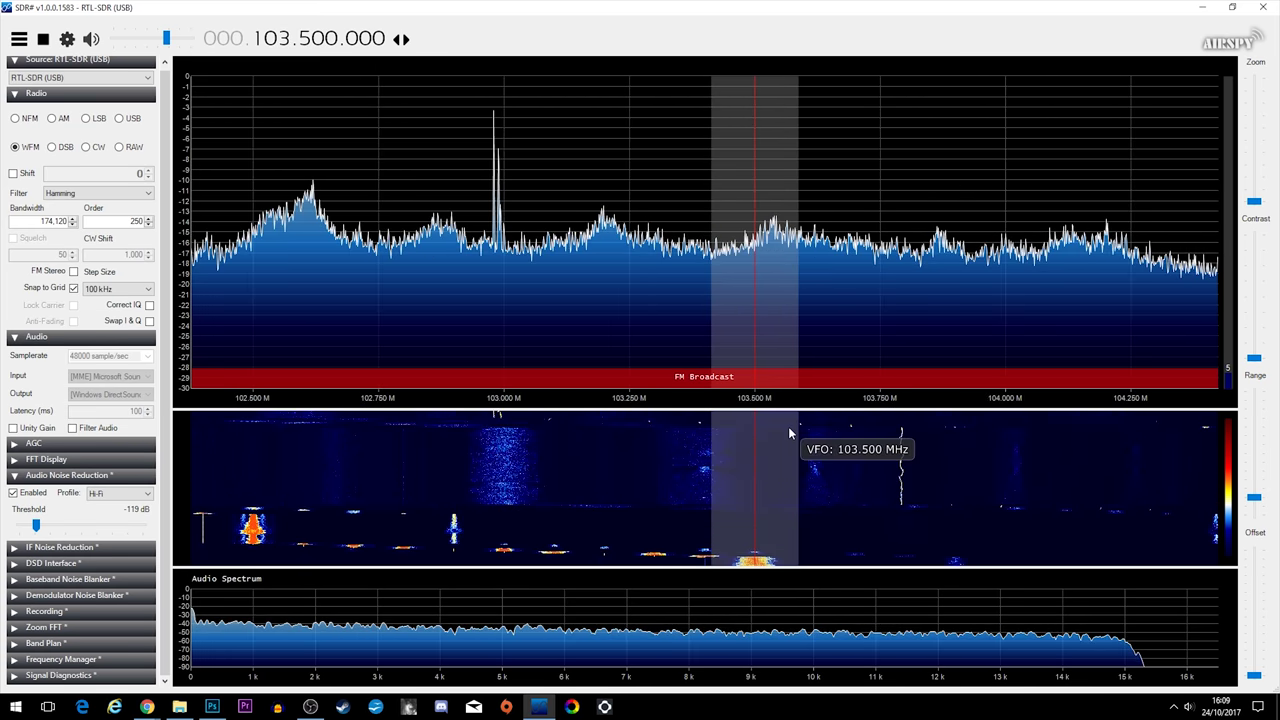
{"action": "left_click", "coordinate": [500, 430]}
{"action": "scroll", "coordinate": [673, 407], "scroll_direction": "up", "scroll_amount": 12}
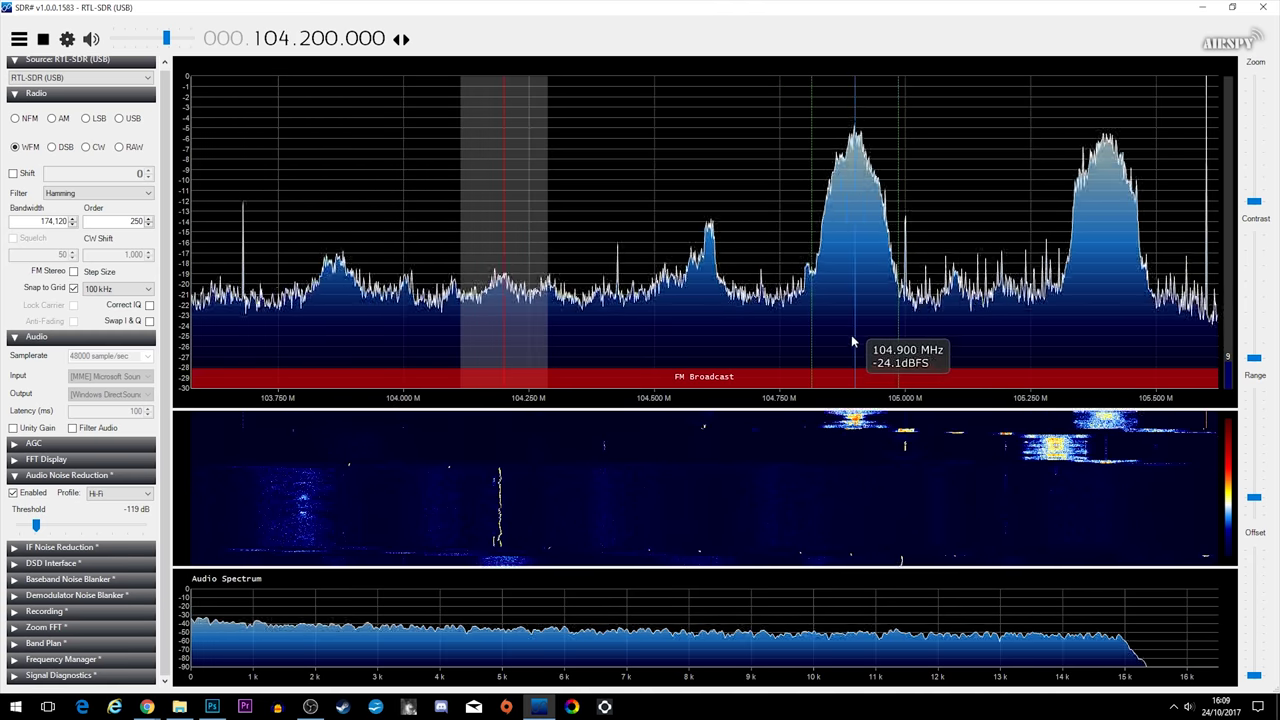
{"action": "left_click", "coordinate": [1088, 468]}
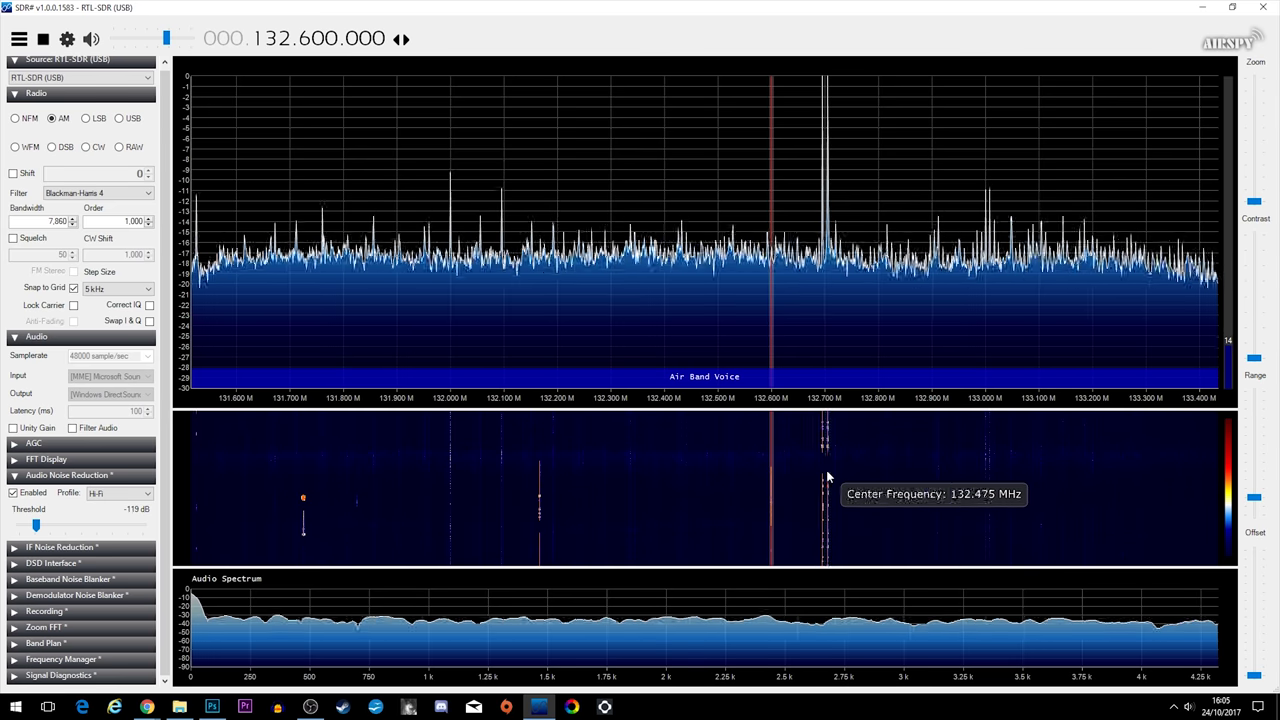
Tune to the air band voice signals at 132.705 MHz and 133.175 MHz in AM mode
{"action": "left_click", "coordinate": [826, 477]}
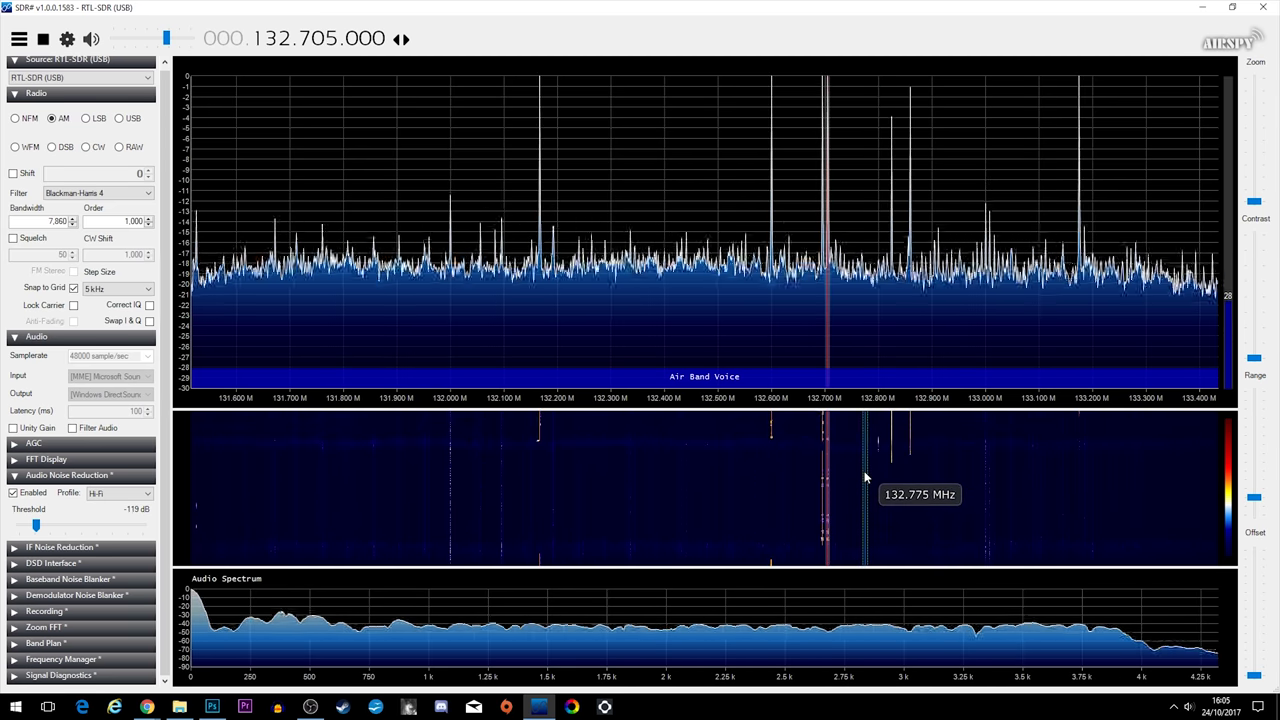
{"action": "left_click", "coordinate": [1079, 484]}
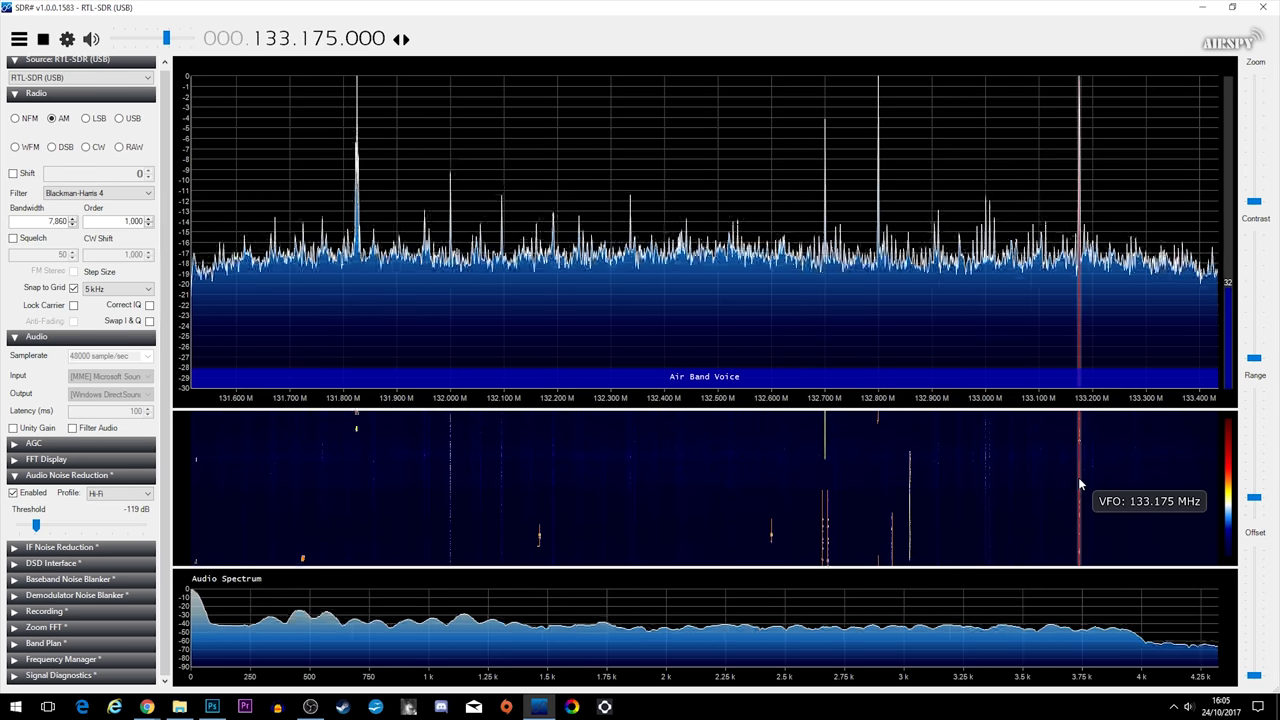
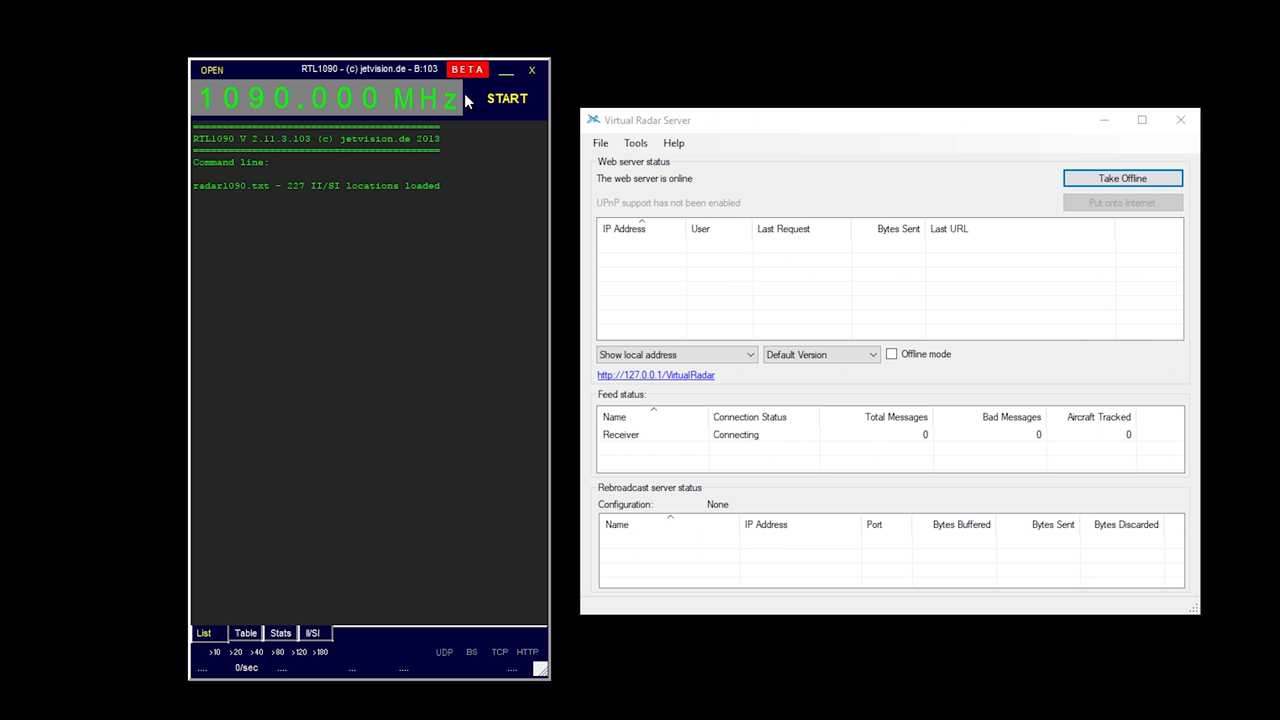
Start RTL1090 reception at 1090 MHz, then open Virtual Radar Server's local web map in the browser
{"action": "left_click", "coordinate": [515, 100]}
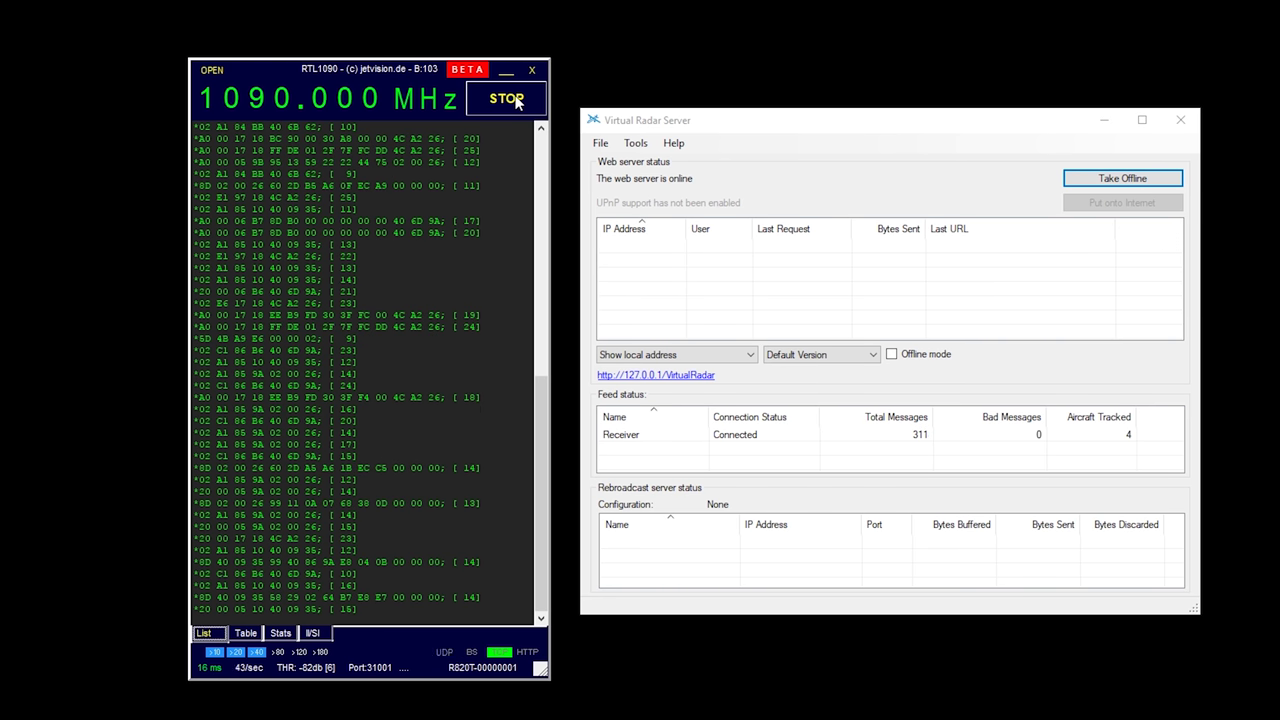
{"action": "left_click", "coordinate": [668, 378]}
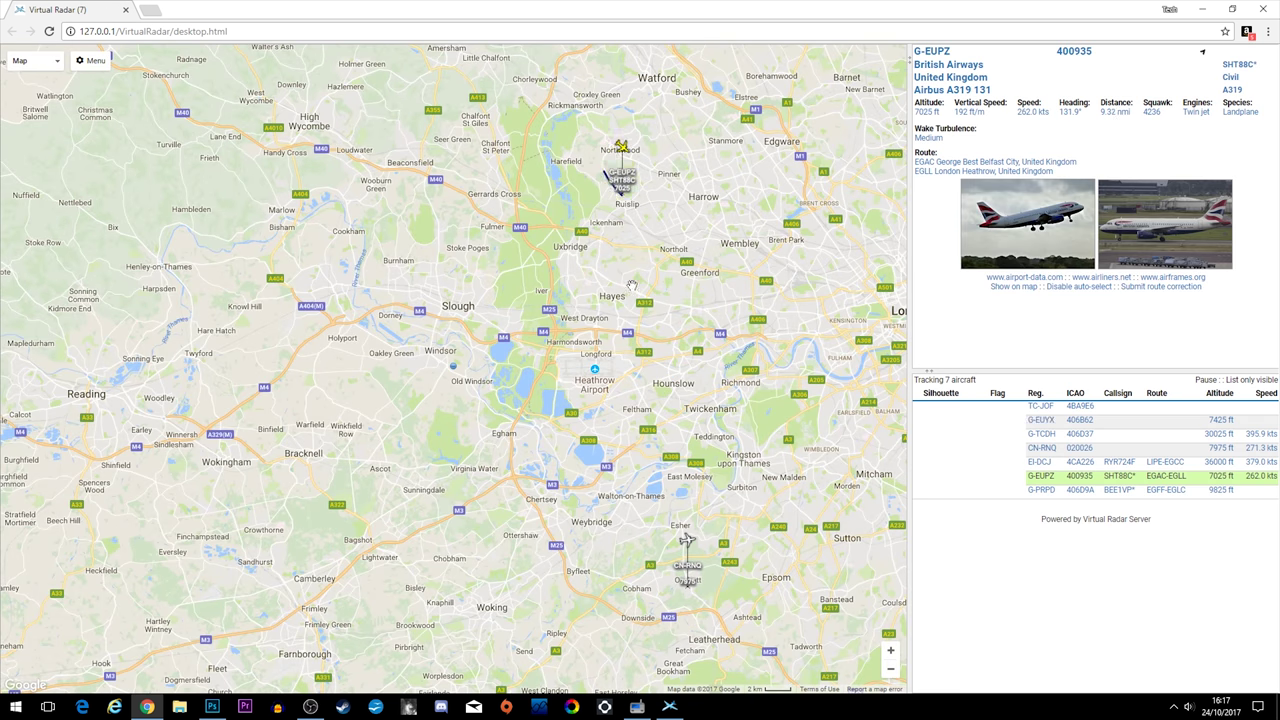
Survey the air traffic around London on the radar map and view the details of aircraft G-EUYX, CN-RNQ, EI-DCJ and G-EUPZ
{"action": "left_click_drag", "start_coordinate": [642, 276], "coordinate": [605, 507]}
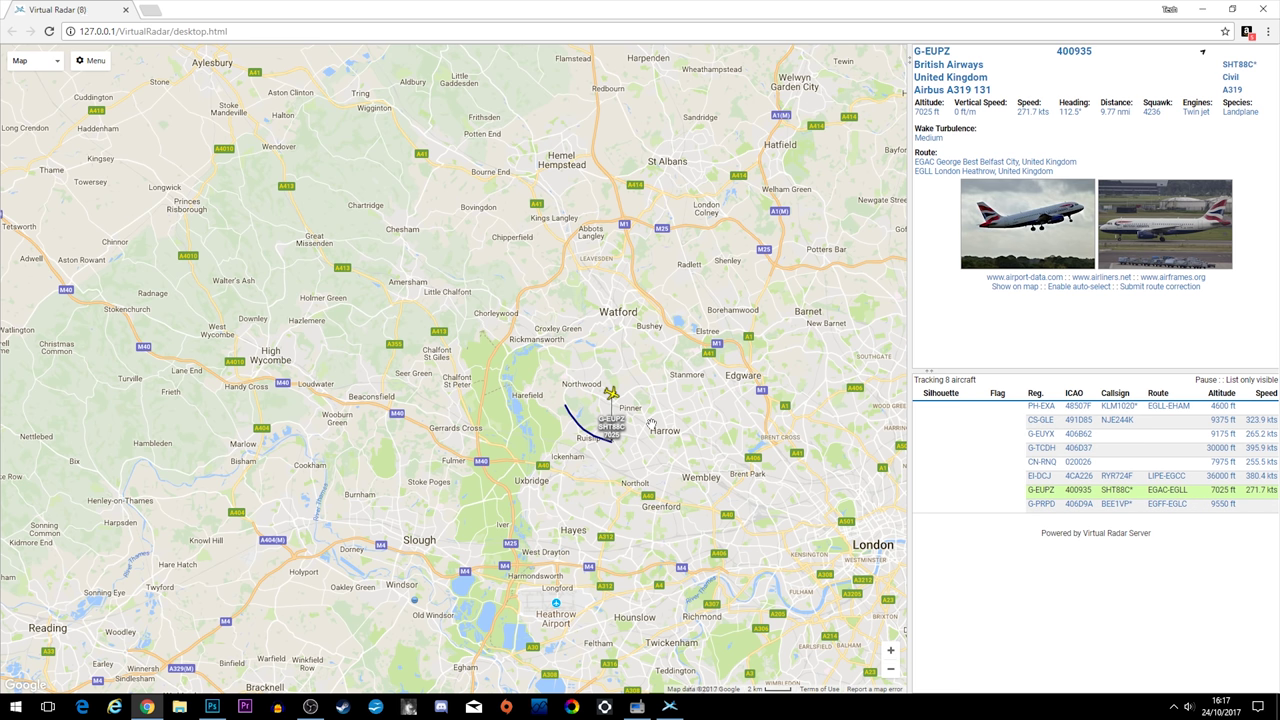
{"action": "scroll", "coordinate": [651, 425], "scroll_direction": "down", "scroll_amount": 1}
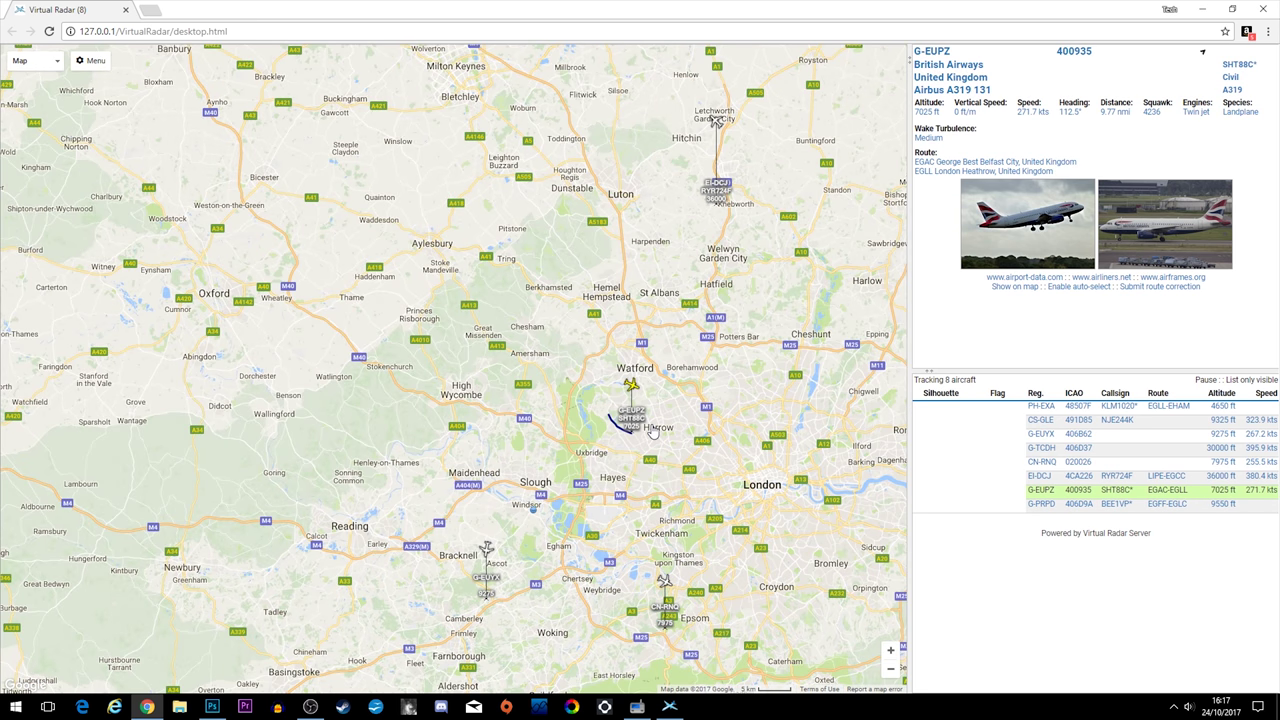
{"action": "scroll", "coordinate": [651, 426], "scroll_direction": "down", "scroll_amount": 1}
{"action": "left_click_drag", "start_coordinate": [705, 454], "coordinate": [558, 436]}
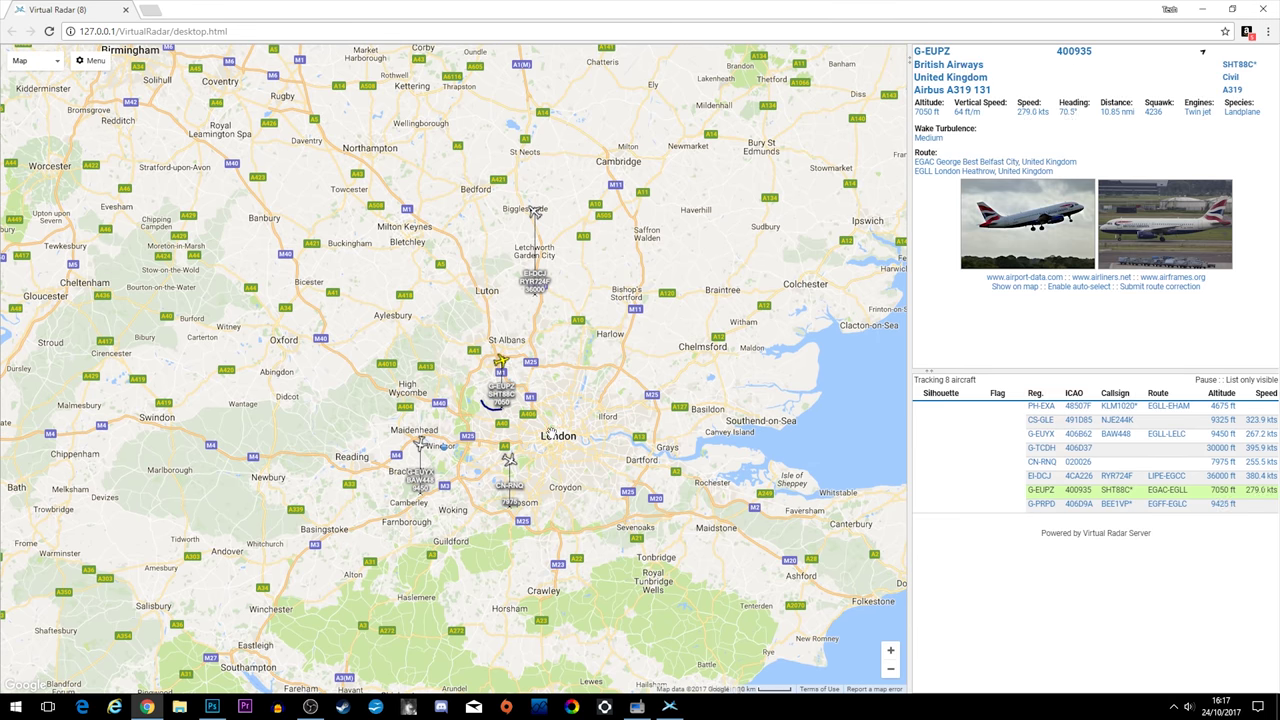
{"action": "scroll", "coordinate": [551, 433], "scroll_direction": "up", "scroll_amount": 1}
{"action": "left_click_drag", "start_coordinate": [551, 433], "coordinate": [593, 424]}
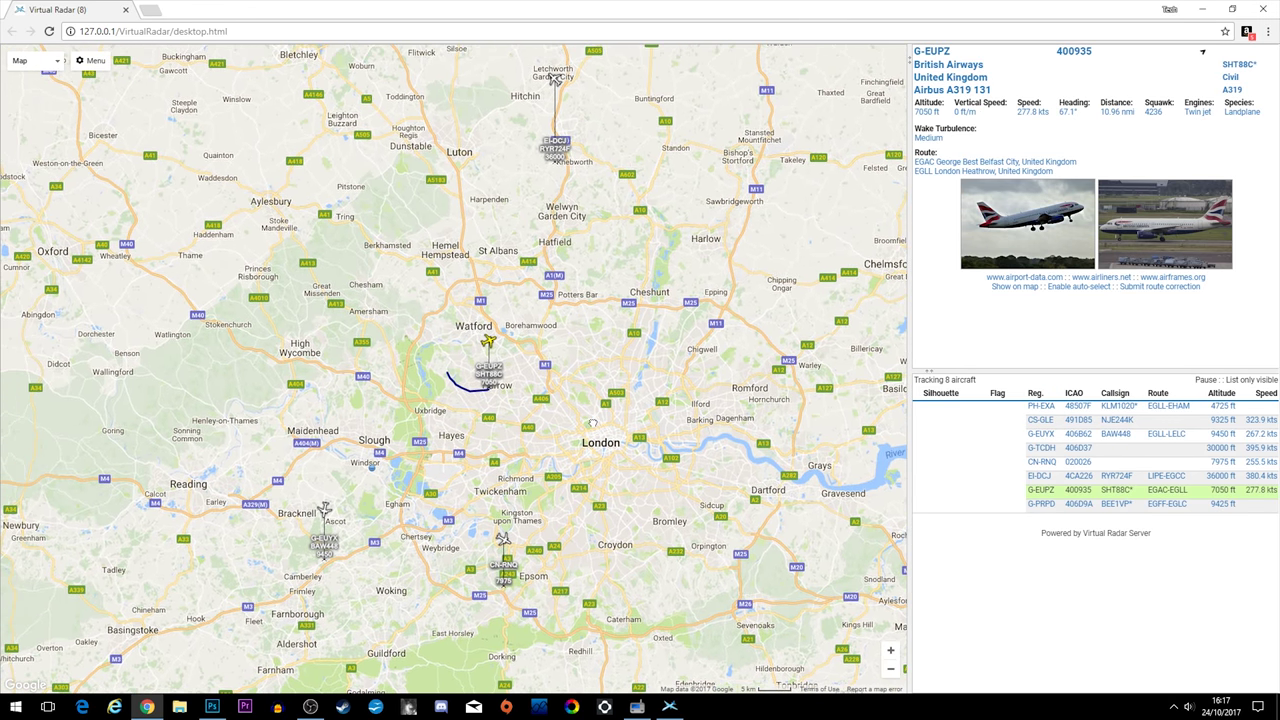
{"action": "left_click", "coordinate": [325, 513]}
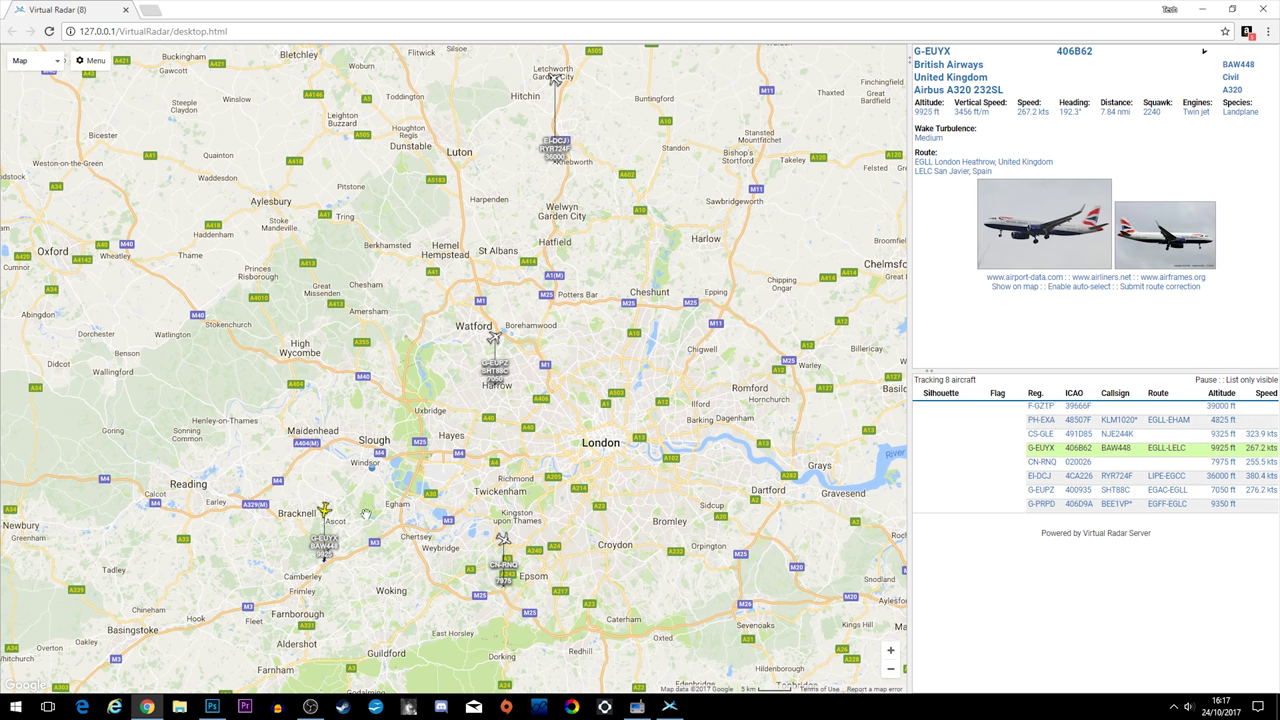
{"action": "left_click", "coordinate": [503, 542]}
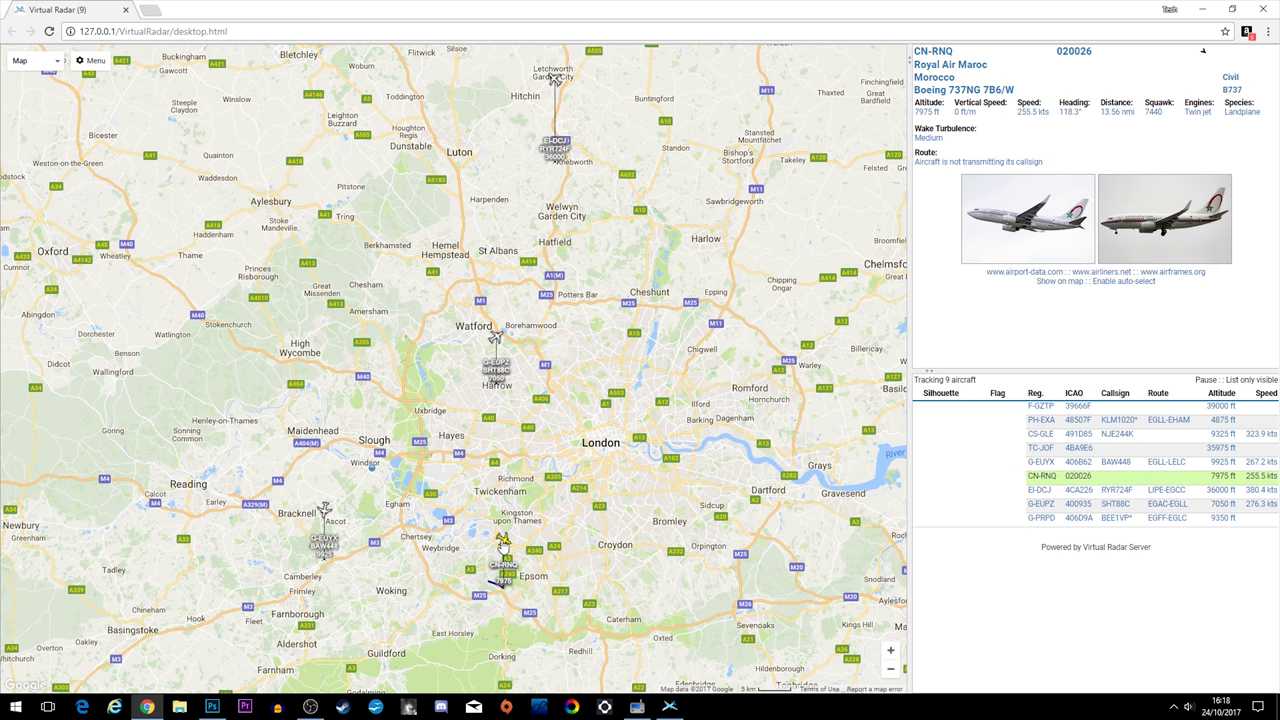
{"action": "left_click", "coordinate": [555, 82]}
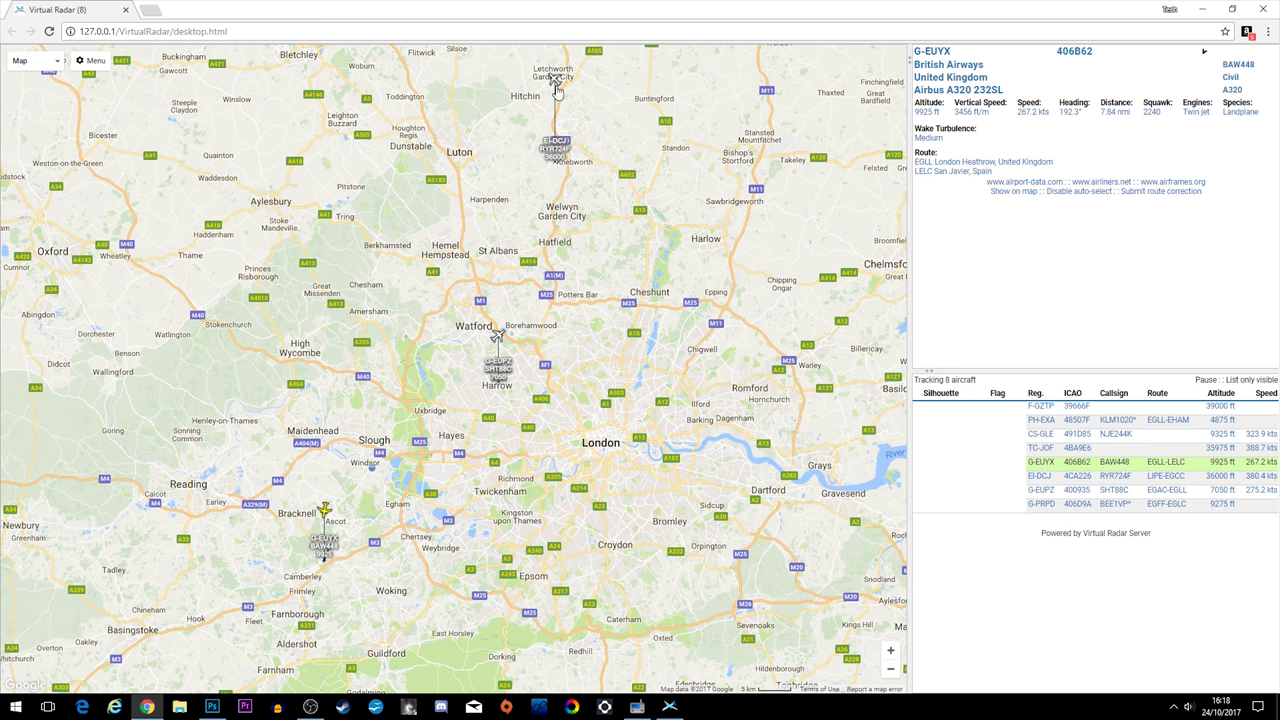
{"action": "left_click", "coordinate": [497, 340]}
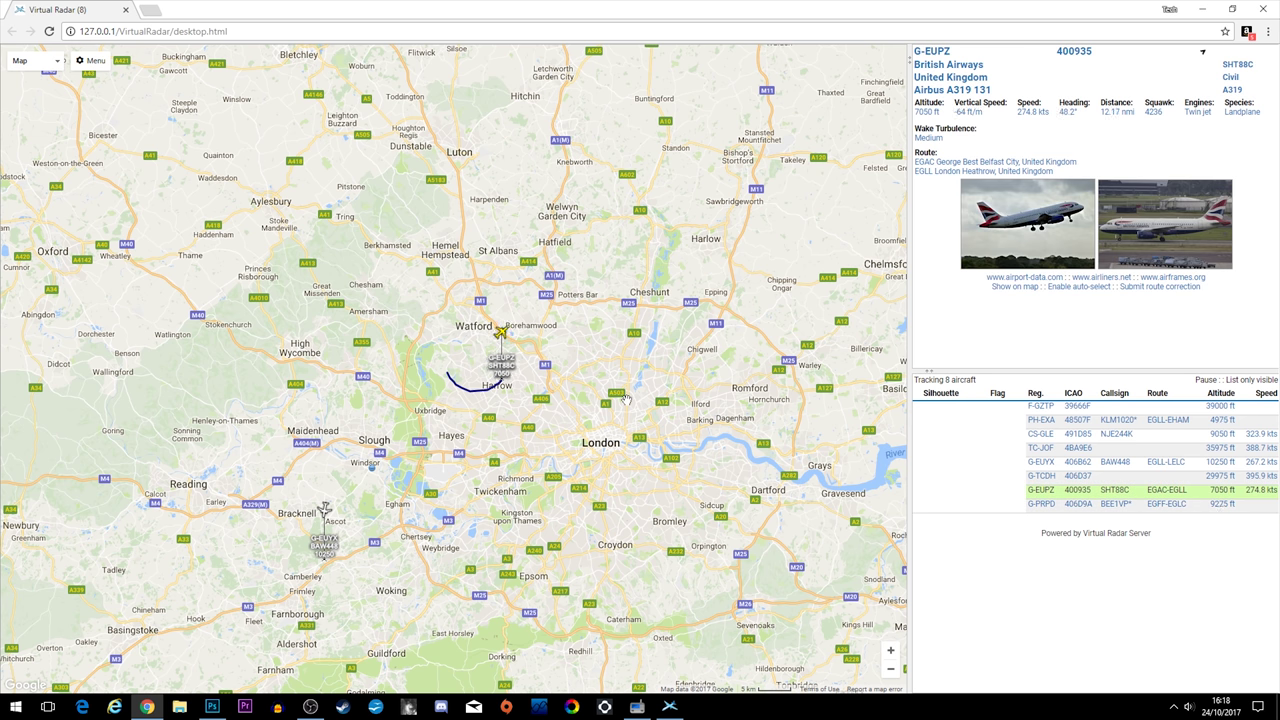